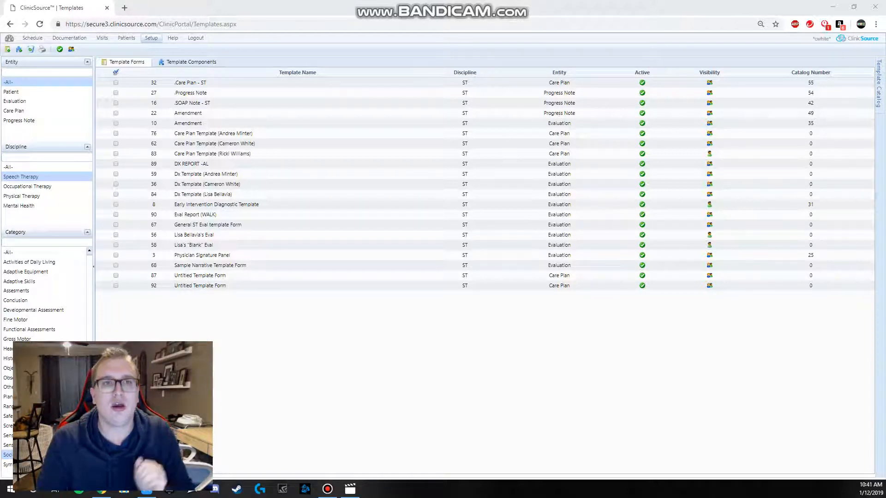
Step: Open Dx template form number 36 and bring up its Oral Mechanism Exam body component for editing
{"action": "left_click", "coordinate": [155, 38]}
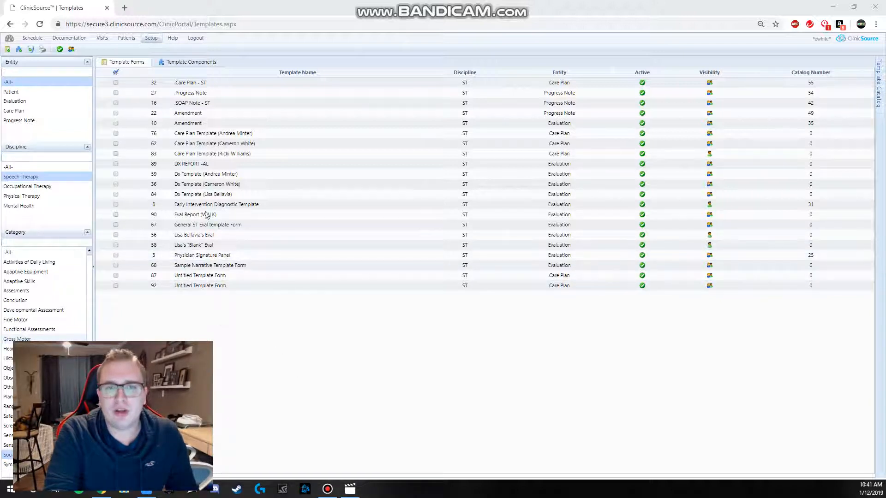
{"action": "double_click", "coordinate": [202, 188]}
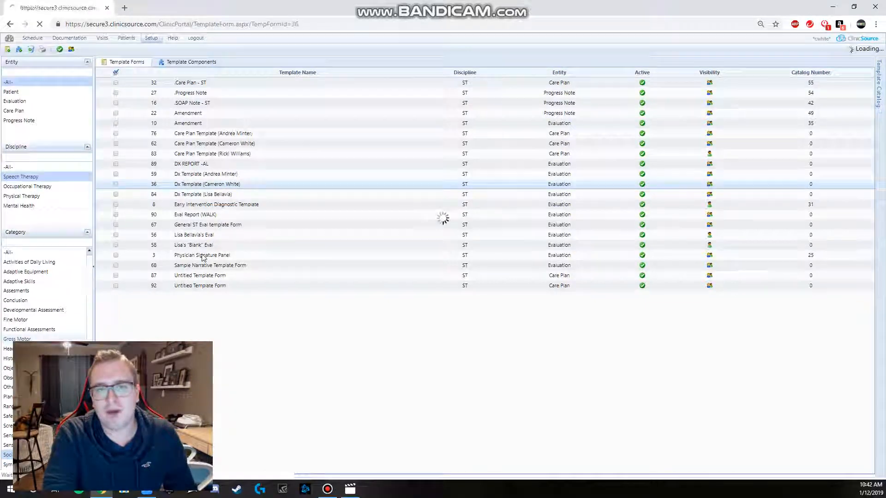
{"action": "scroll", "coordinate": [390, 300], "scroll_direction": "down", "scroll_amount": 4}
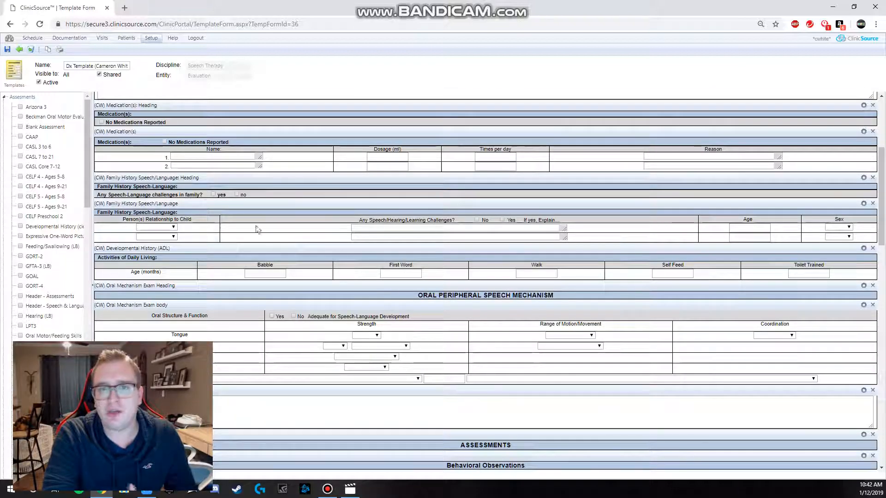
{"action": "left_click", "coordinate": [231, 166]}
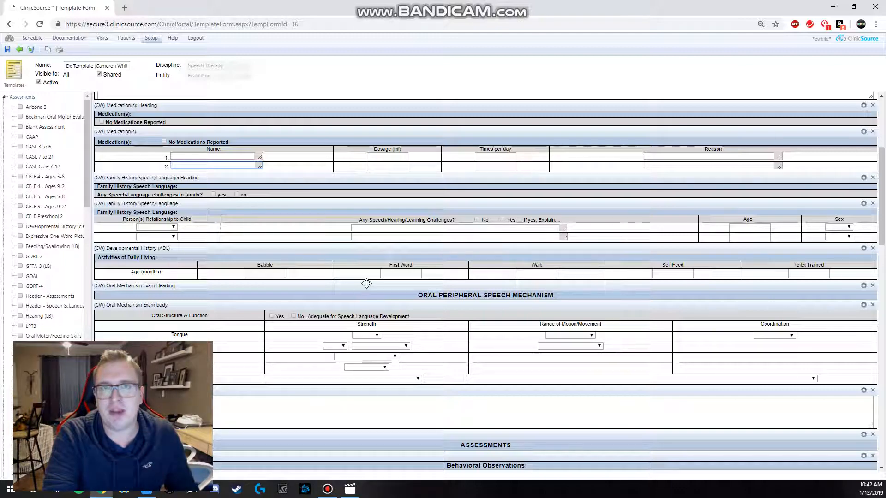
{"action": "scroll", "coordinate": [366, 283], "scroll_direction": "down", "scroll_amount": 2}
{"action": "scroll", "coordinate": [362, 279], "scroll_direction": "down", "scroll_amount": 1}
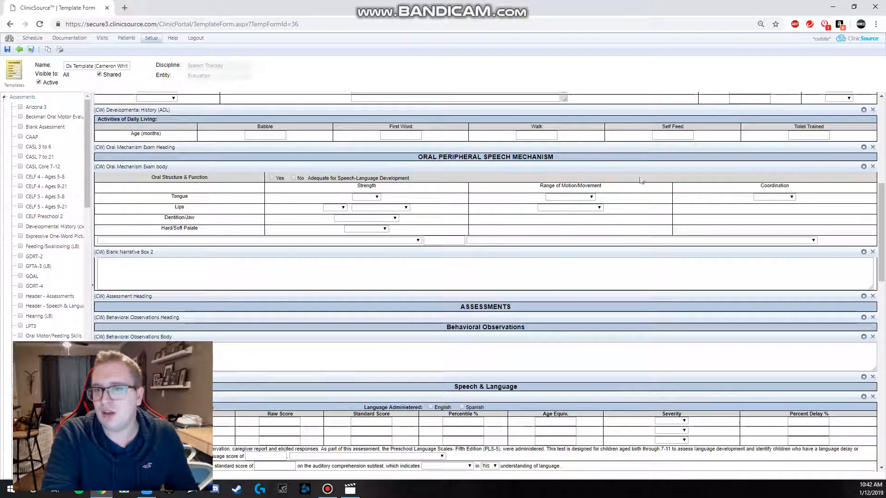
{"action": "left_click", "coordinate": [863, 167]}
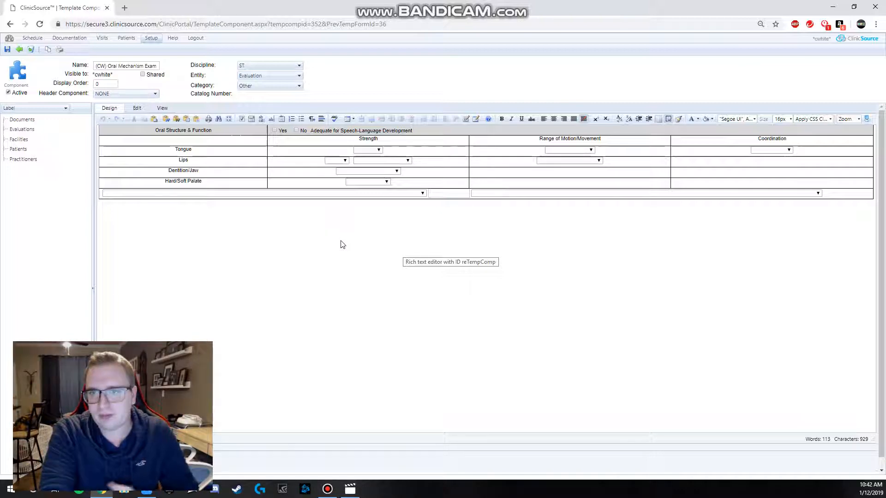
Step: Set the Dentition/Jaw row label and the Strength and Range of Motion/Movement column headings to 18px
{"action": "double_click", "coordinate": [198, 172]}
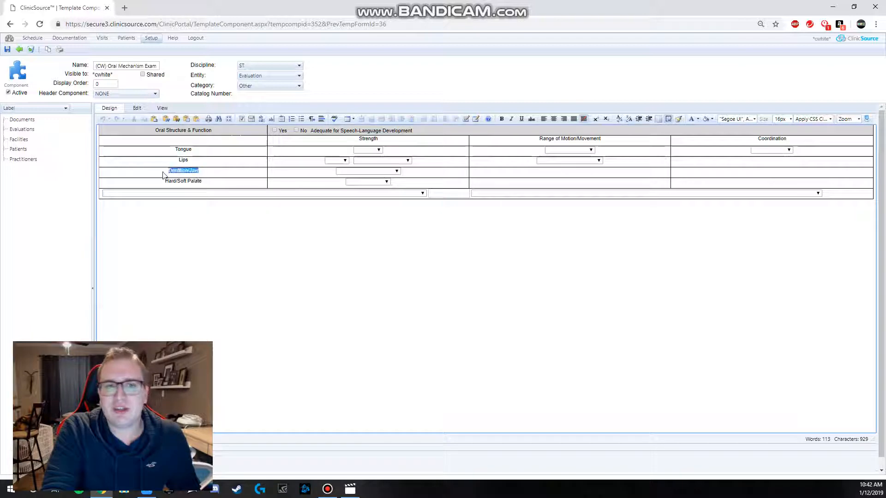
{"action": "left_click", "coordinate": [770, 119]}
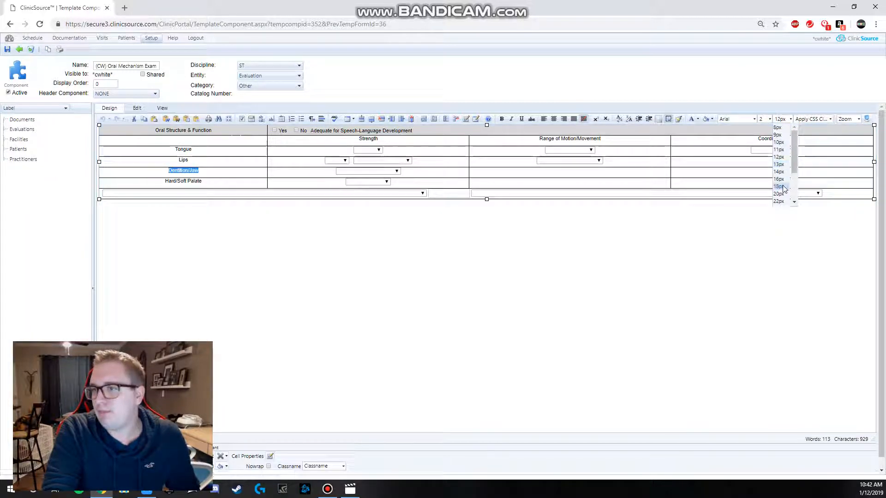
{"action": "left_click", "coordinate": [785, 189]}
{"action": "left_click_drag", "start_coordinate": [360, 138], "coordinate": [620, 140]}
{"action": "left_click", "coordinate": [771, 119]}
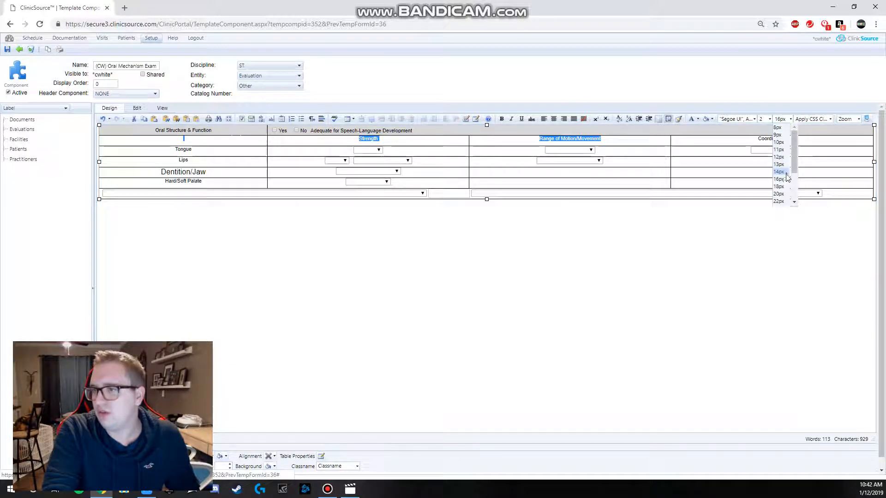
{"action": "left_click", "coordinate": [783, 189]}
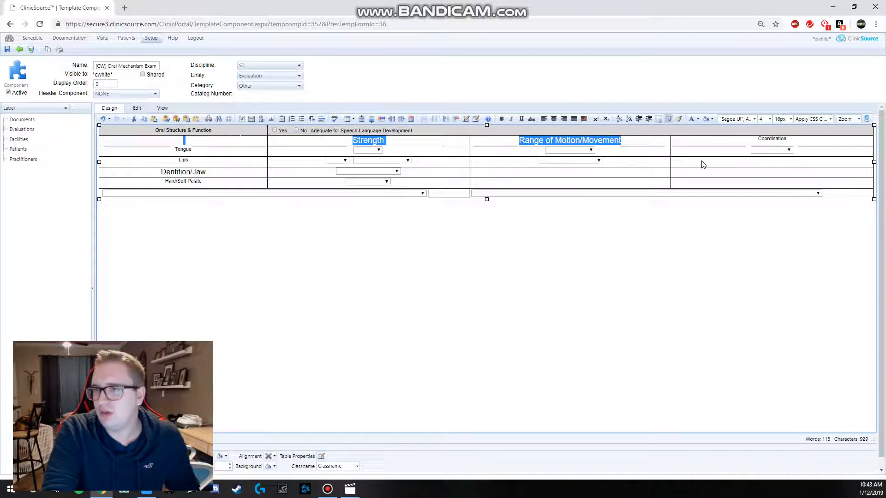
{"action": "left_click", "coordinate": [507, 205]}
Step: Format the Yes/No "Adequate for Speech-Language Development" text in bold Times New Roman
{"action": "left_click_drag", "start_coordinate": [414, 132], "coordinate": [277, 131]}
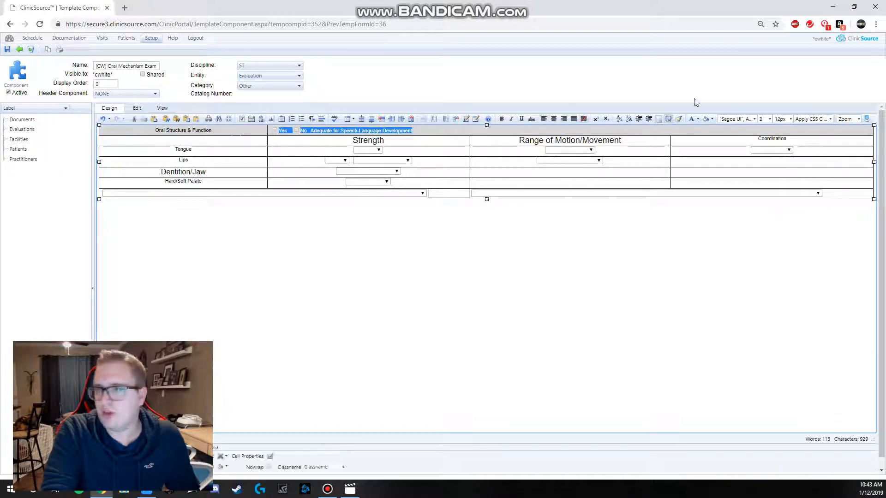
{"action": "left_click", "coordinate": [754, 119]}
{"action": "left_click", "coordinate": [736, 171]}
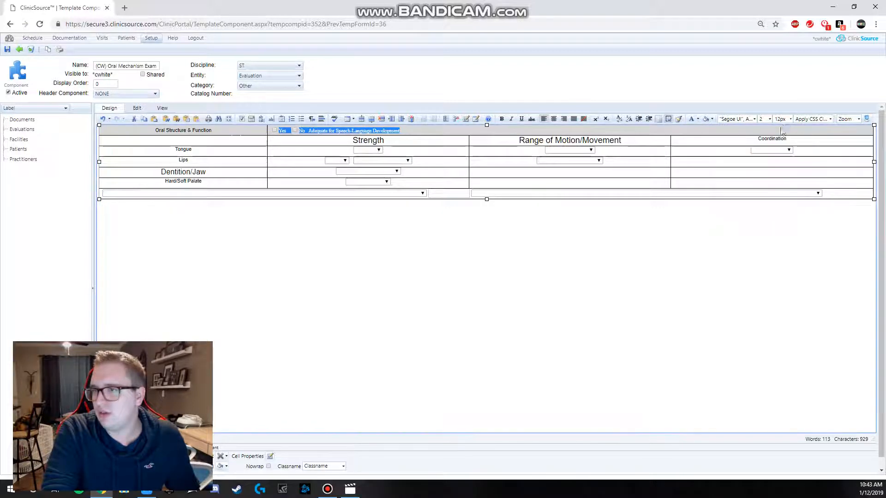
{"action": "left_click", "coordinate": [501, 119]}
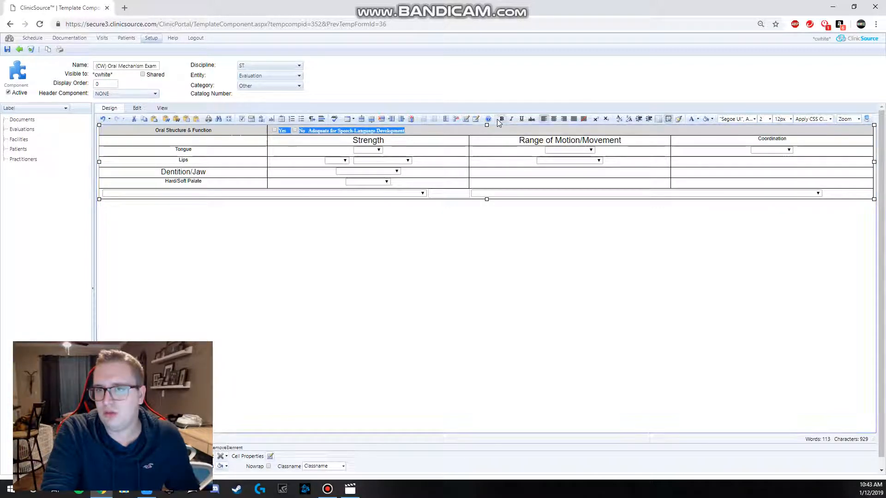
{"action": "left_click", "coordinate": [500, 235]}
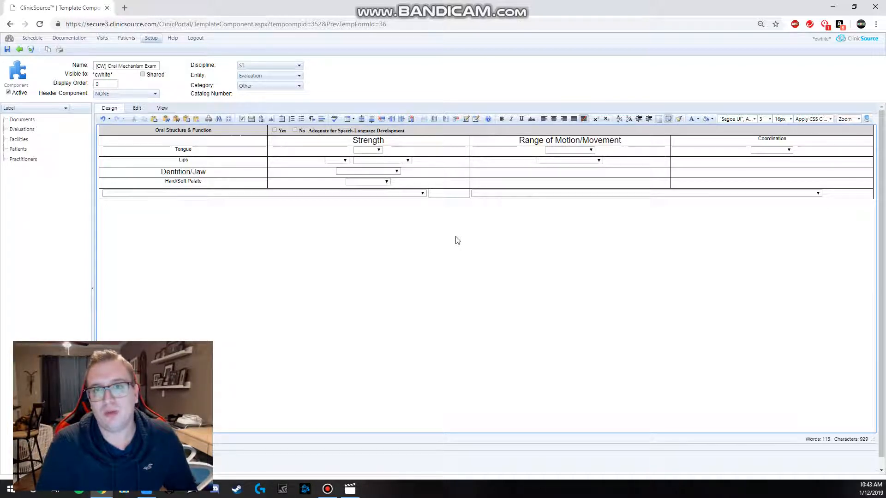
Step: Select the component's entire content and set its text to Arial at 12px
{"action": "left_click", "coordinate": [229, 119]}
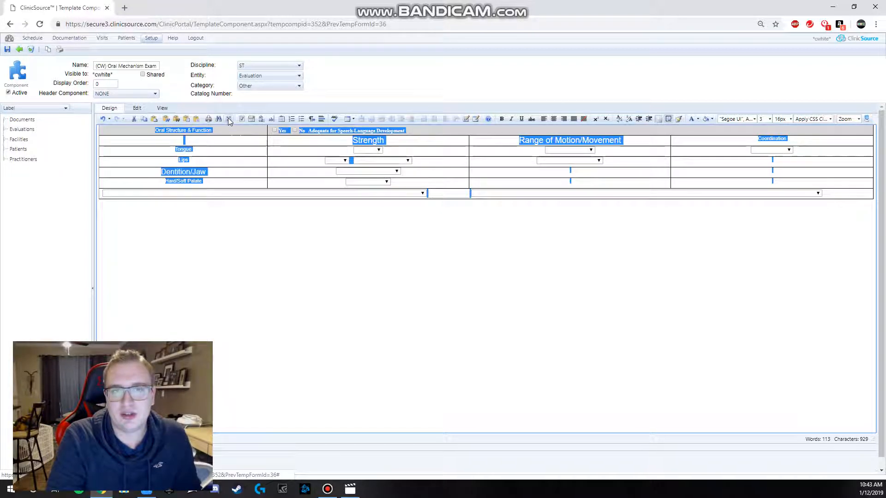
{"action": "left_click", "coordinate": [754, 119]}
{"action": "left_click", "coordinate": [734, 127]}
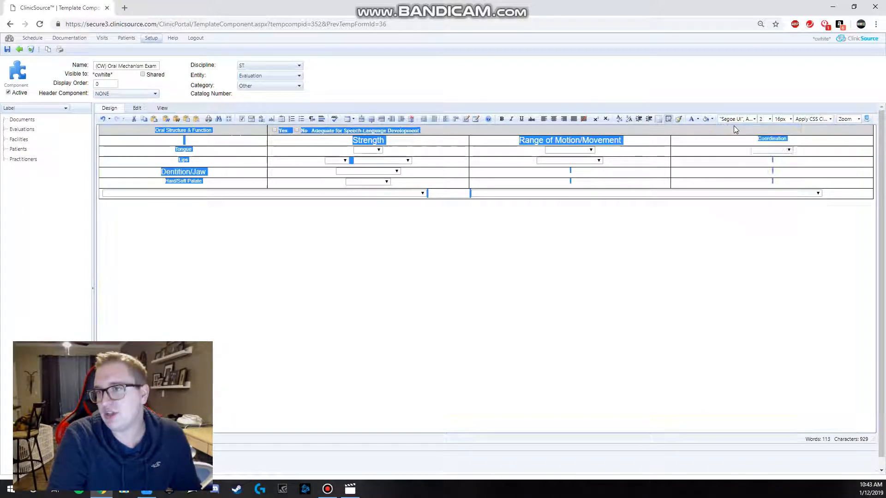
{"action": "left_click", "coordinate": [788, 119]}
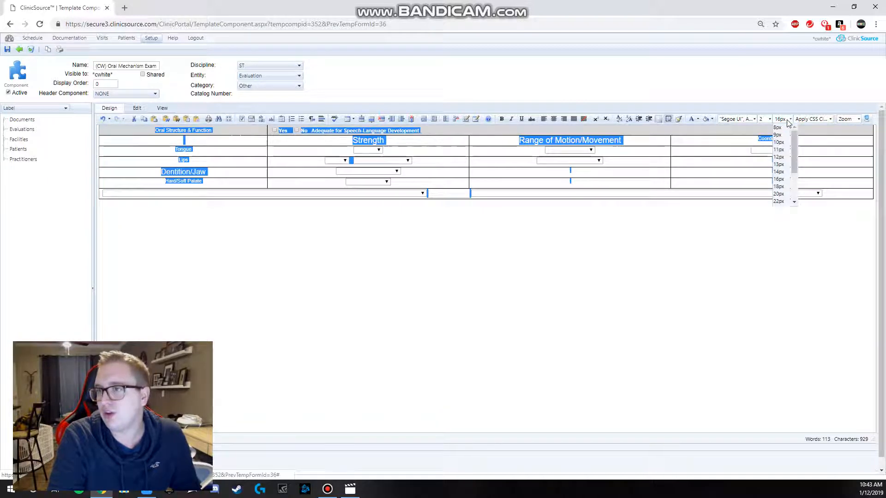
{"action": "left_click", "coordinate": [784, 158]}
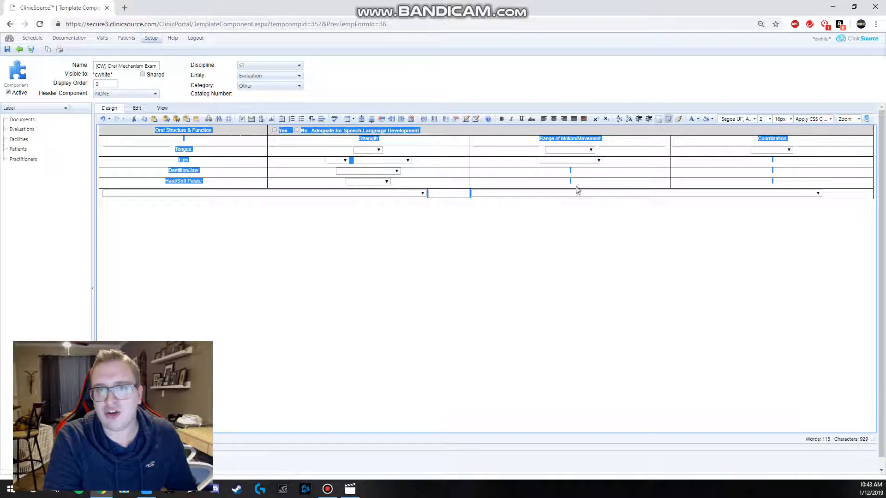
Step: Change all of the component's text to Tahoma and enlarge it
{"action": "left_click", "coordinate": [748, 120]}
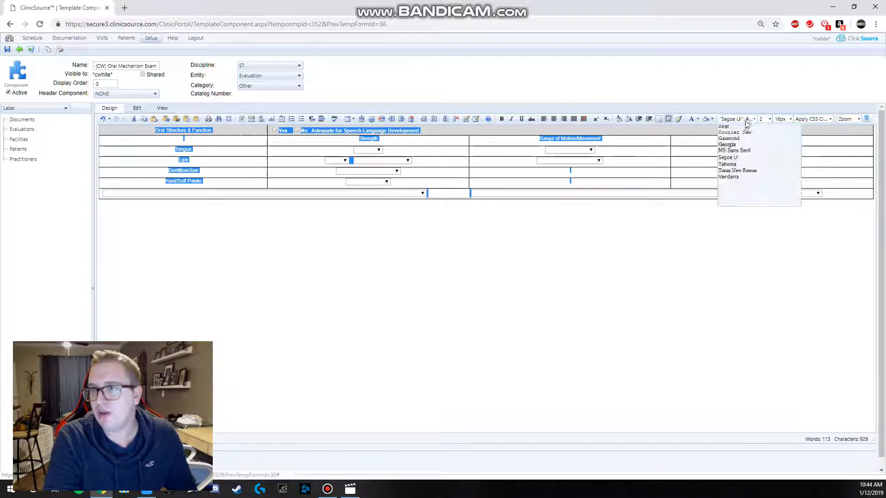
{"action": "left_click", "coordinate": [729, 164]}
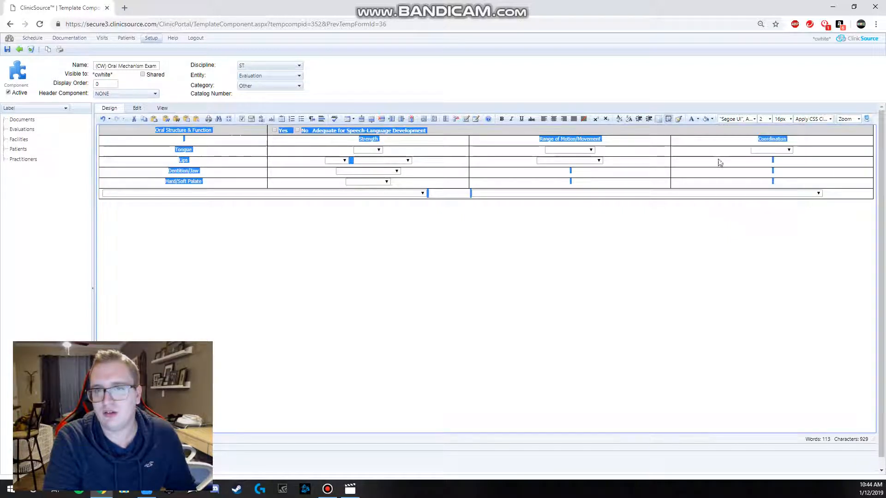
{"action": "left_click", "coordinate": [782, 120]}
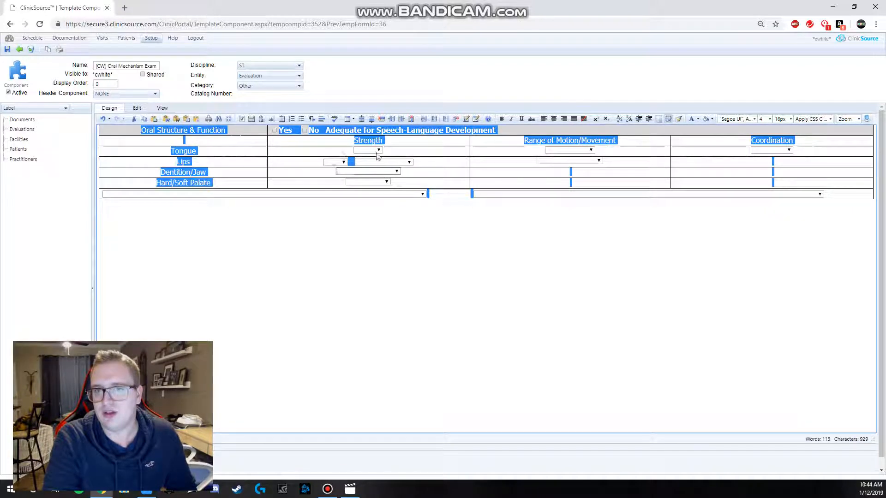
Step: Return all of the component's text to 12px and the Arial font
{"action": "left_click", "coordinate": [790, 120]}
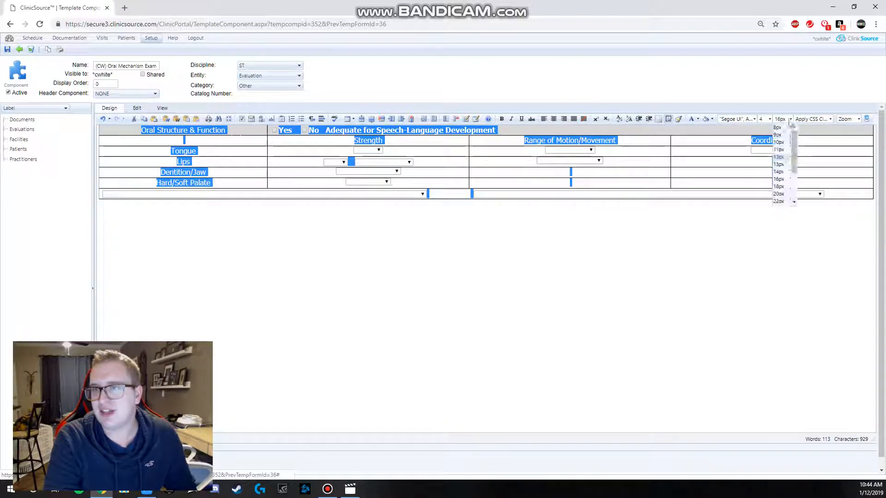
{"action": "left_click", "coordinate": [778, 156]}
{"action": "left_click", "coordinate": [734, 119]}
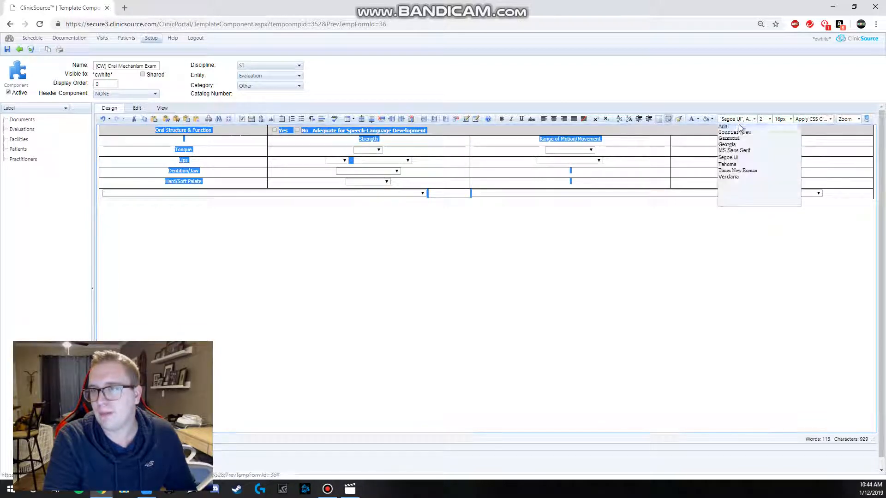
{"action": "left_click", "coordinate": [738, 127]}
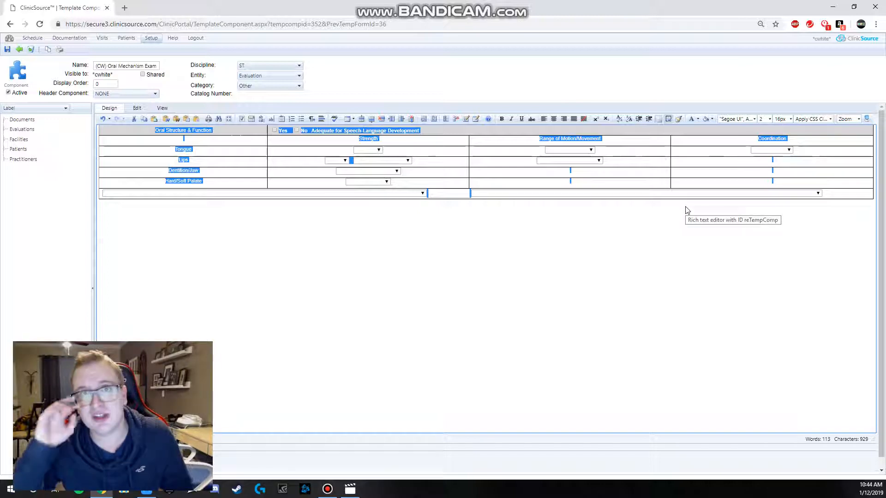
Step: Make all text in the oral mechanism table bold
{"action": "left_click", "coordinate": [428, 261]}
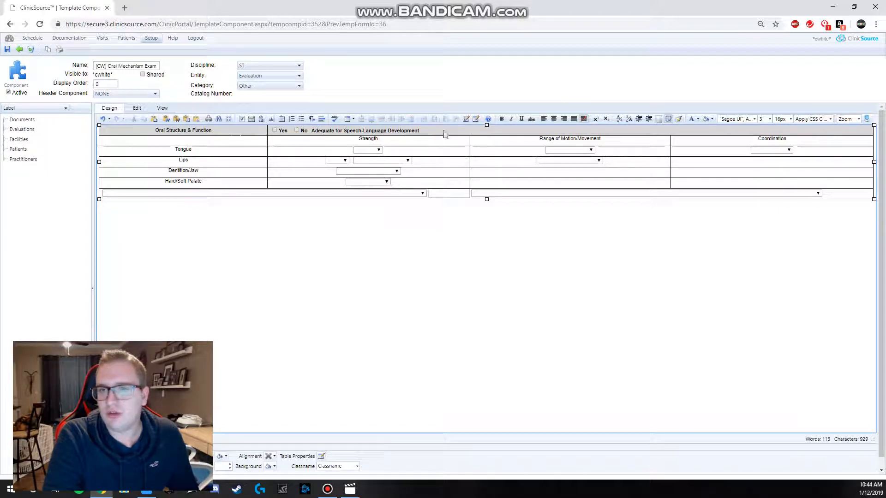
{"action": "left_click", "coordinate": [228, 119]}
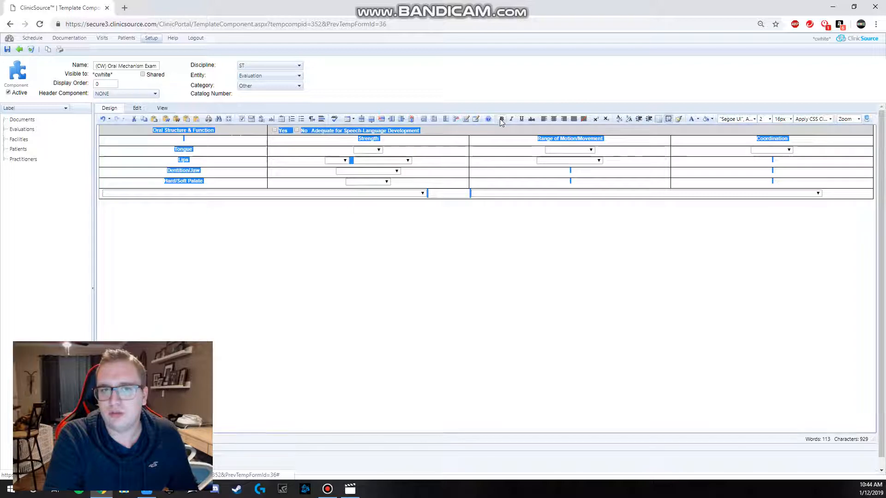
{"action": "left_click", "coordinate": [463, 277]}
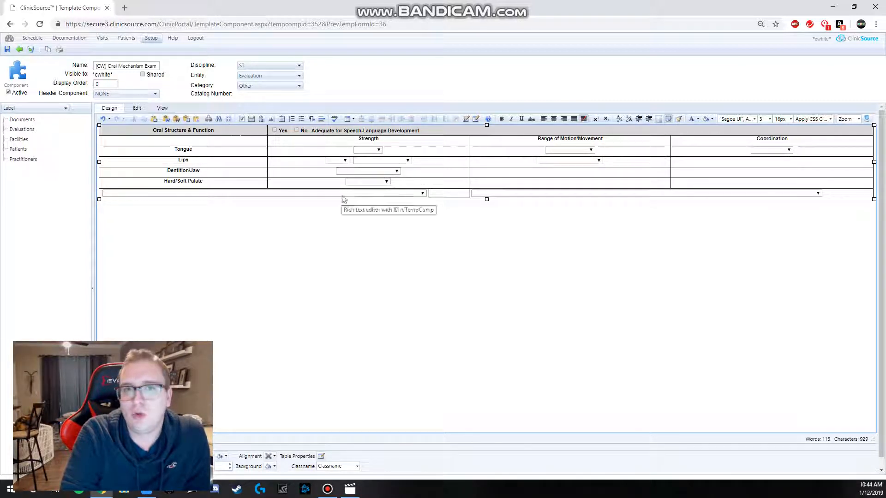
Step: Add a new line below the dropdown lists in the table's last row and insert a text box there
{"action": "left_click", "coordinate": [835, 199]}
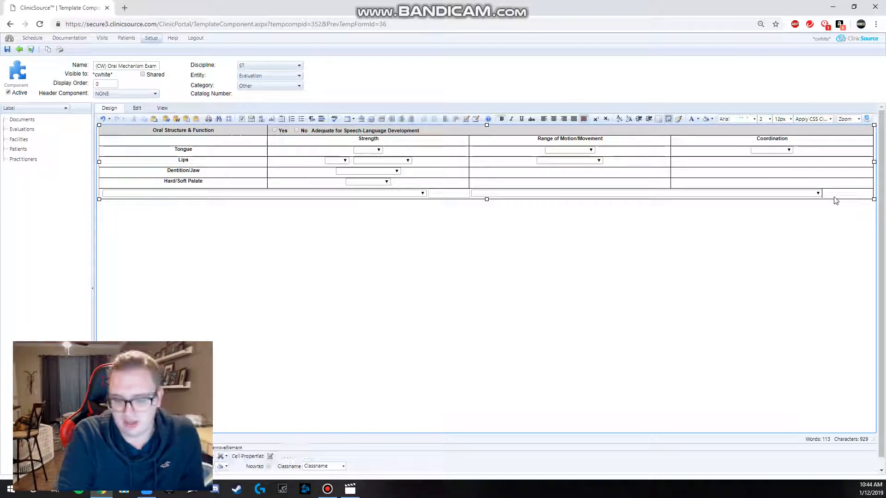
{"action": "key", "text": "Return"}
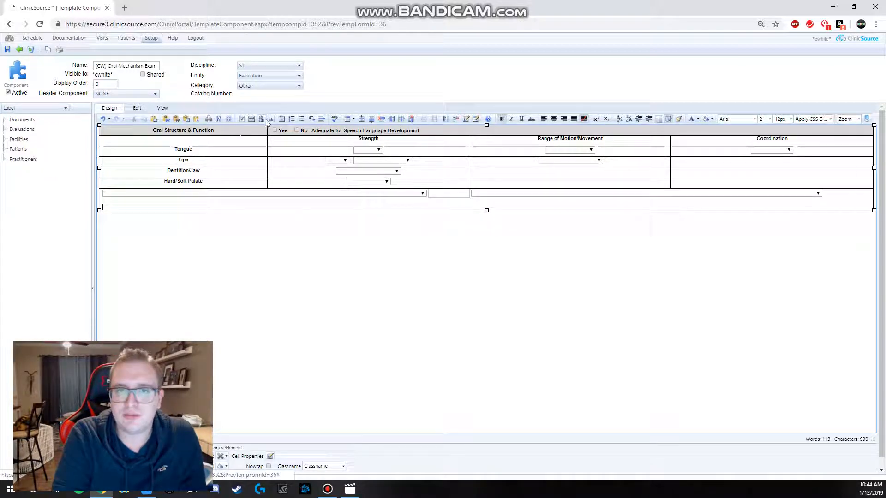
{"action": "left_click", "coordinate": [272, 120]}
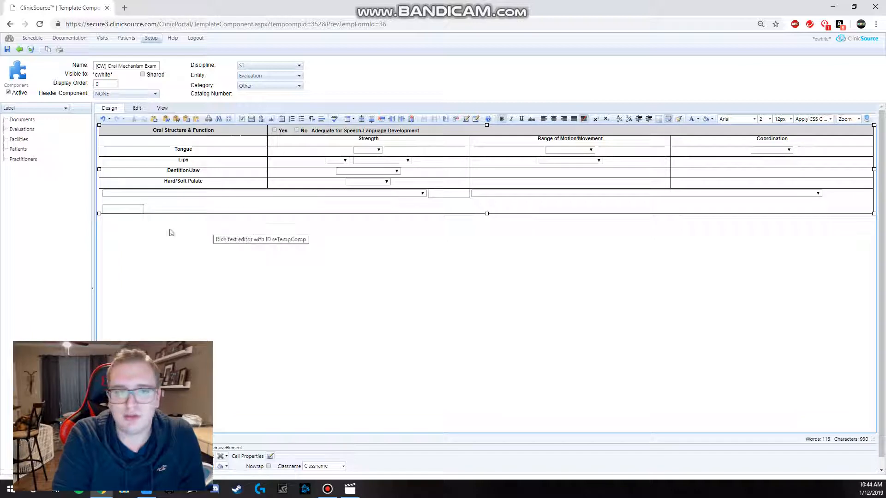
Step: Insert a multi-line text area beside the new text box and enlarge it to about 721 by 227 px
{"action": "left_click", "coordinate": [261, 121]}
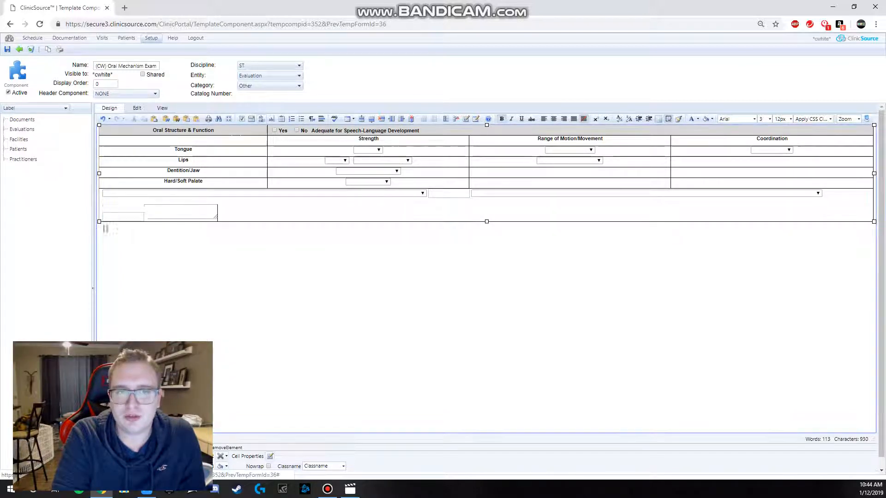
{"action": "left_click_drag", "start_coordinate": [217, 221], "coordinate": [443, 298]}
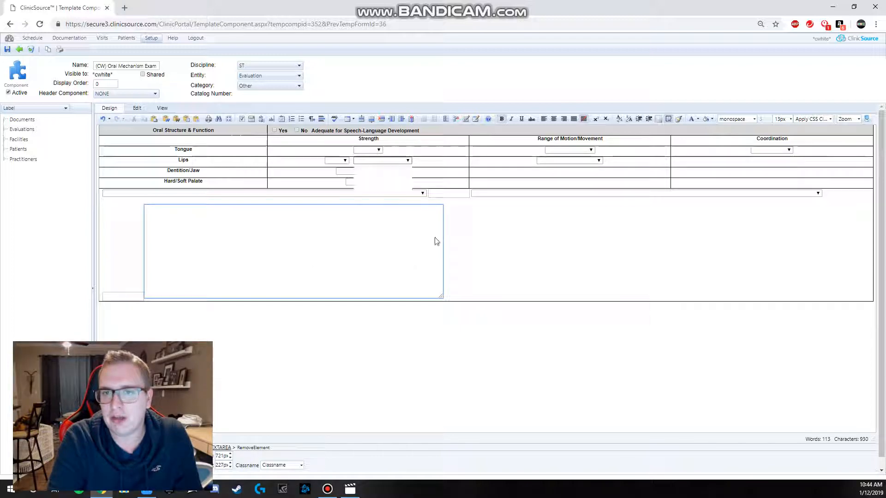
{"action": "left_click", "coordinate": [542, 249]}
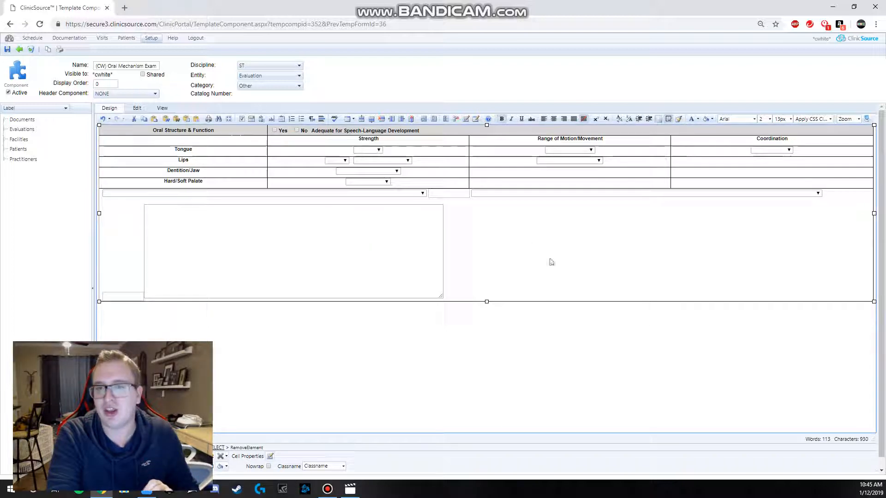
{"action": "left_click_drag", "start_coordinate": [206, 197], "coordinate": [128, 133]}
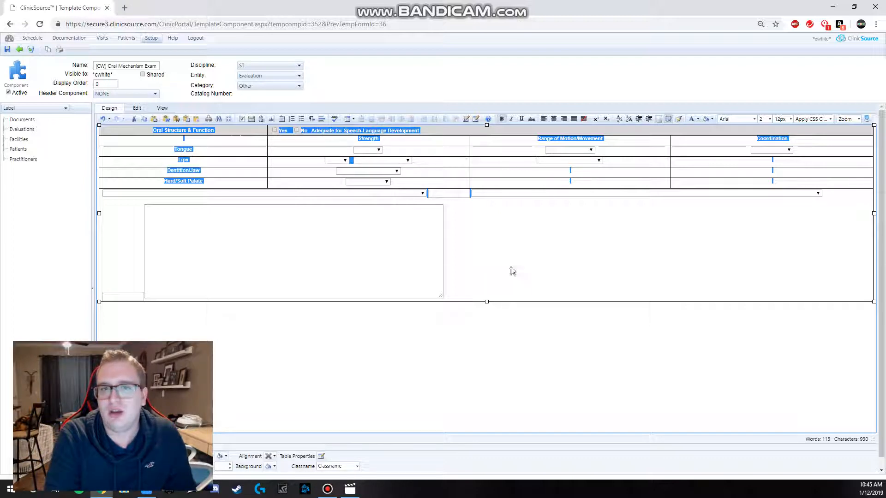
{"action": "left_click", "coordinate": [453, 289]}
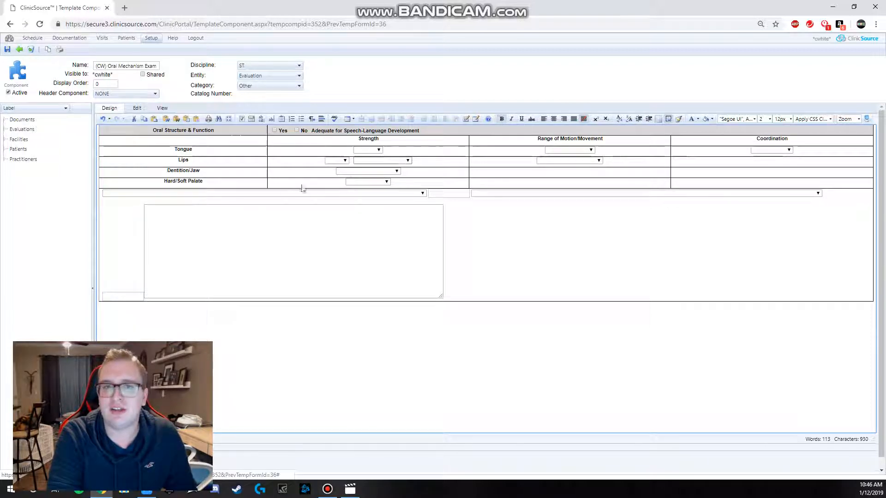
Step: Return to the evaluation template without saving the component and locate its Oral Mechanism Exam body section
{"action": "left_click", "coordinate": [20, 51]}
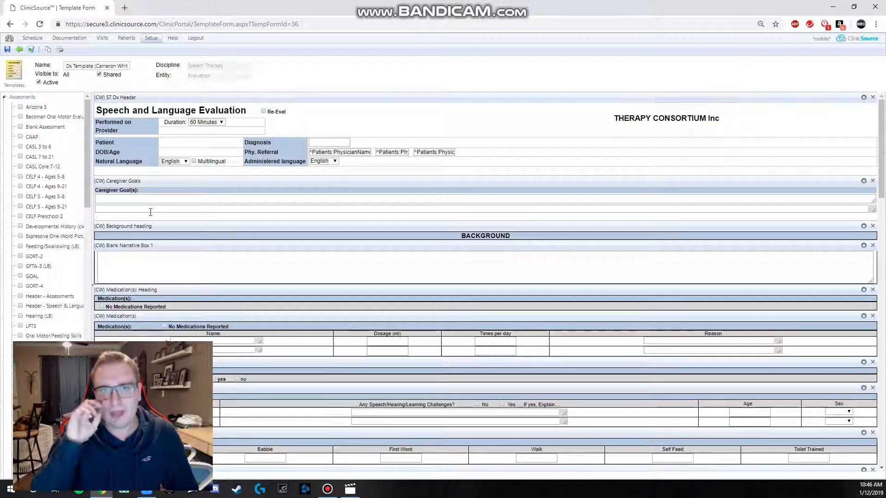
{"action": "scroll", "coordinate": [242, 235], "scroll_direction": "down", "scroll_amount": 10}
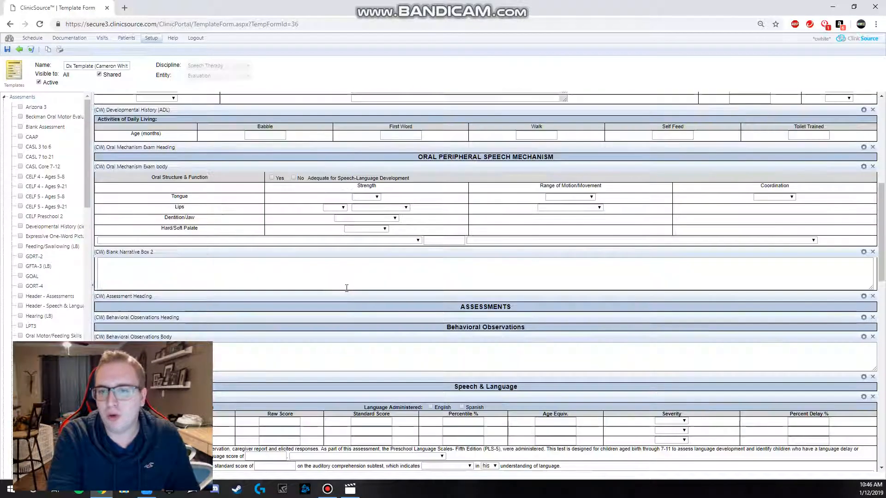
{"action": "scroll", "coordinate": [292, 277], "scroll_direction": "down", "scroll_amount": 3}
{"action": "scroll", "coordinate": [304, 279], "scroll_direction": "up", "scroll_amount": 4}
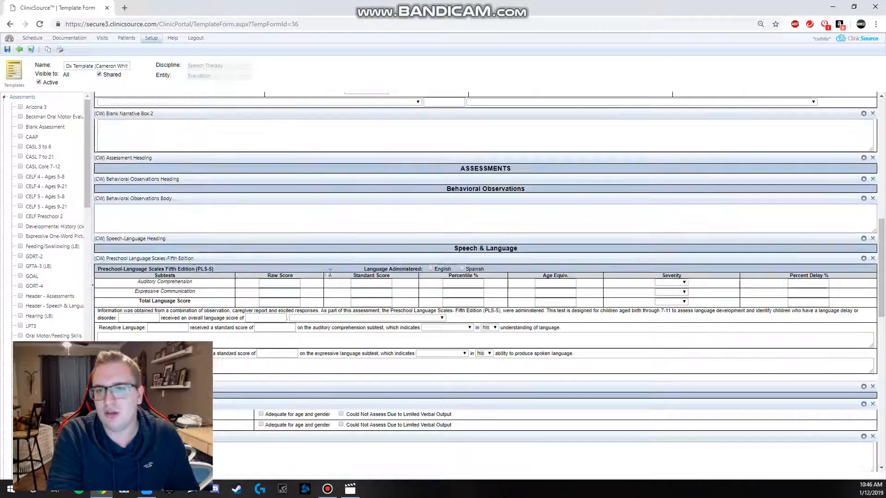
{"action": "scroll", "coordinate": [310, 282], "scroll_direction": "up", "scroll_amount": 4}
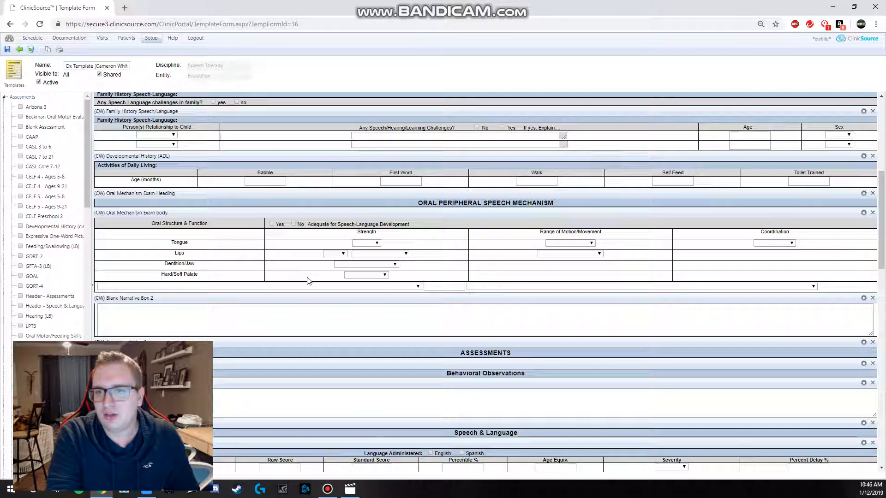
Step: Rate strength as WNL for the tongue, Weak with Reduced labial seal for the lips, and Cleft for the hard/soft palate
{"action": "left_click", "coordinate": [371, 244]}
{"action": "left_click", "coordinate": [362, 258]}
{"action": "left_click", "coordinate": [396, 254]}
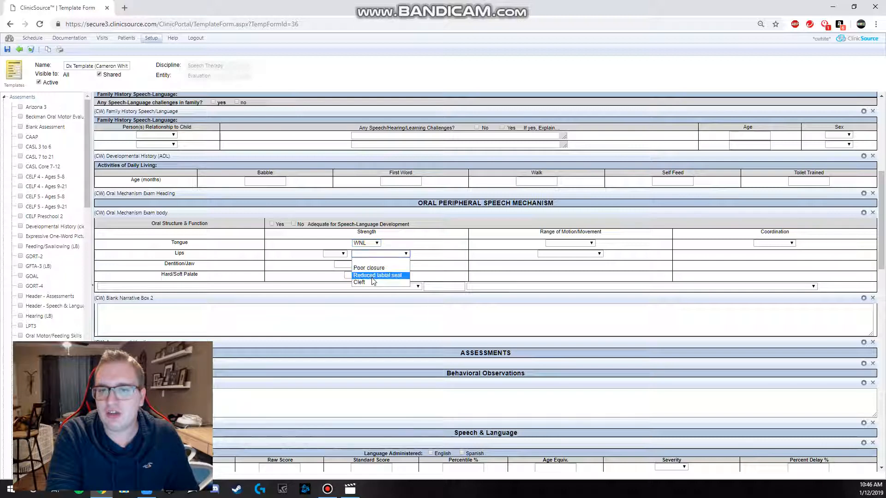
{"action": "left_click", "coordinate": [376, 269]}
{"action": "left_click", "coordinate": [335, 253]}
{"action": "left_click", "coordinate": [332, 275]}
{"action": "left_click", "coordinate": [366, 275]}
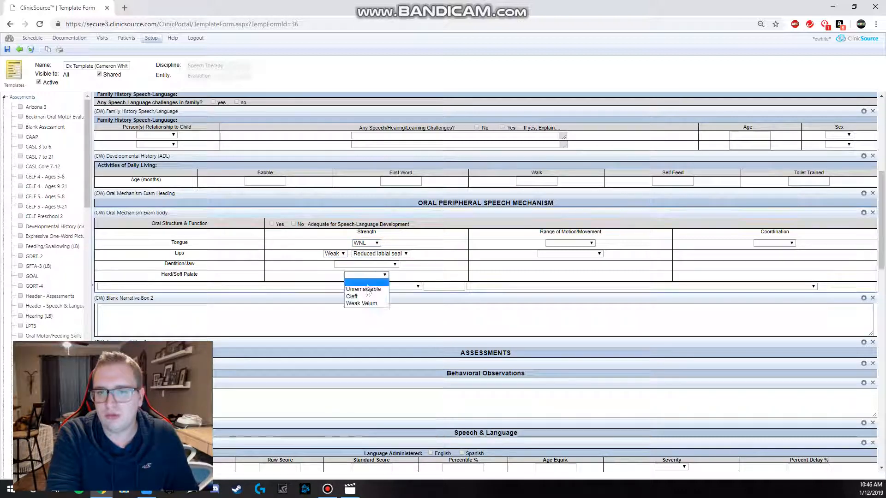
{"action": "left_click", "coordinate": [355, 283]}
Step: Set the tongue's range of motion to Reduced and its coordination to Disorganized
{"action": "left_click", "coordinate": [569, 243]}
{"action": "left_click", "coordinate": [561, 258]}
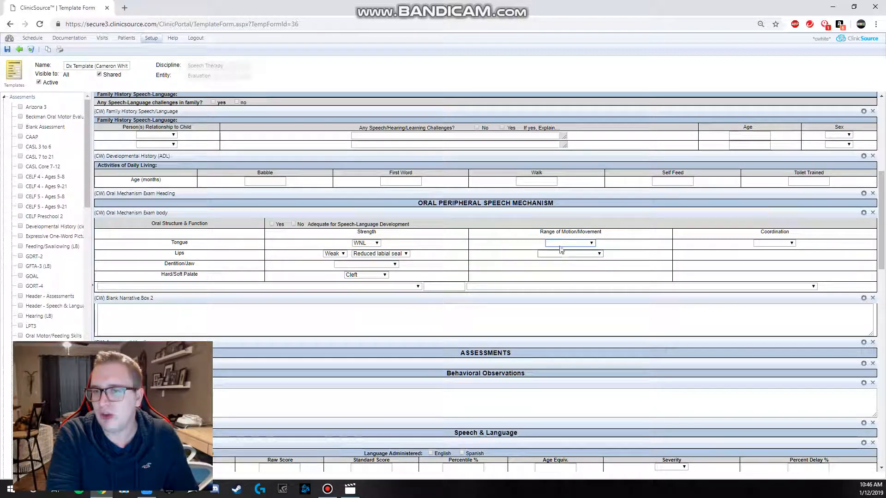
{"action": "left_click", "coordinate": [570, 253]}
{"action": "left_click", "coordinate": [763, 243]}
{"action": "left_click", "coordinate": [763, 243]}
{"action": "left_click", "coordinate": [767, 264]}
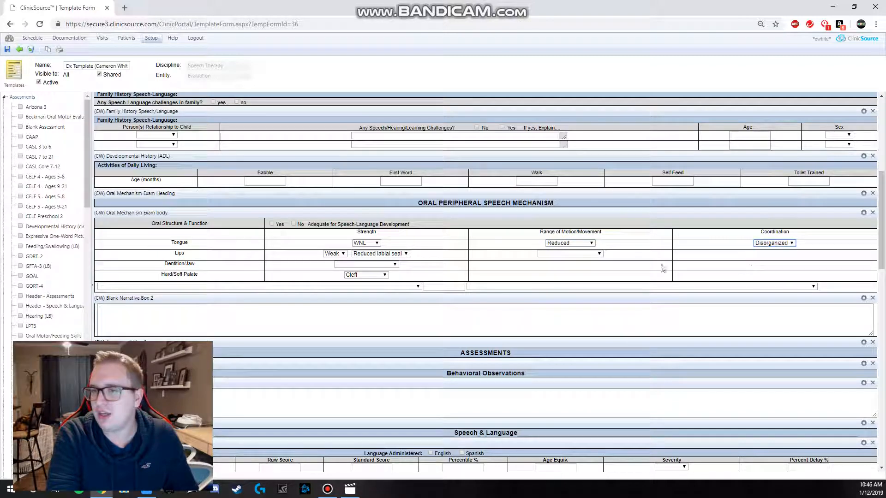
Step: Set the lips' range of motion to Reduced Movement and the Dentition/Jaw entry to Broken/Cracked Teeth
{"action": "left_click", "coordinate": [599, 254]}
{"action": "left_click", "coordinate": [579, 282]}
{"action": "left_click", "coordinate": [367, 264]}
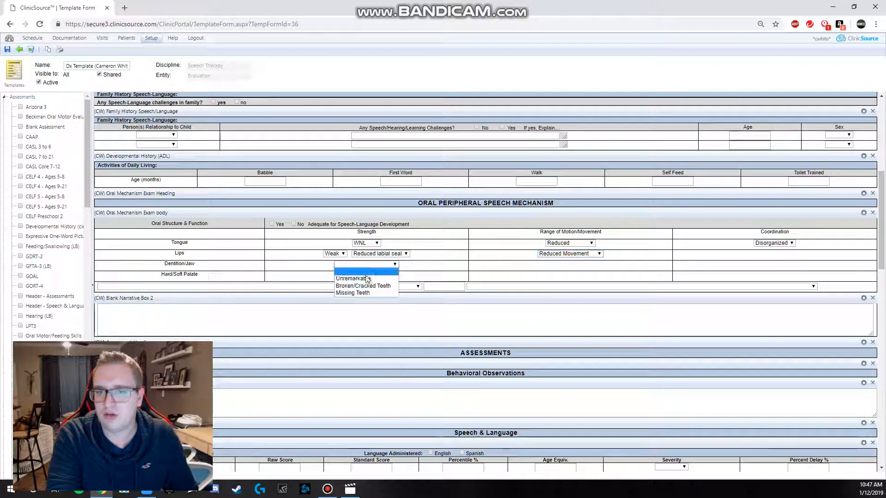
{"action": "left_click", "coordinate": [364, 279]}
Step: Fill the table's last row with the "Components of the speech mechanism" opening, the word "test", and the "lips, tongue, and jaw" ending
{"action": "left_click", "coordinate": [395, 287]}
{"action": "left_click", "coordinate": [356, 301]}
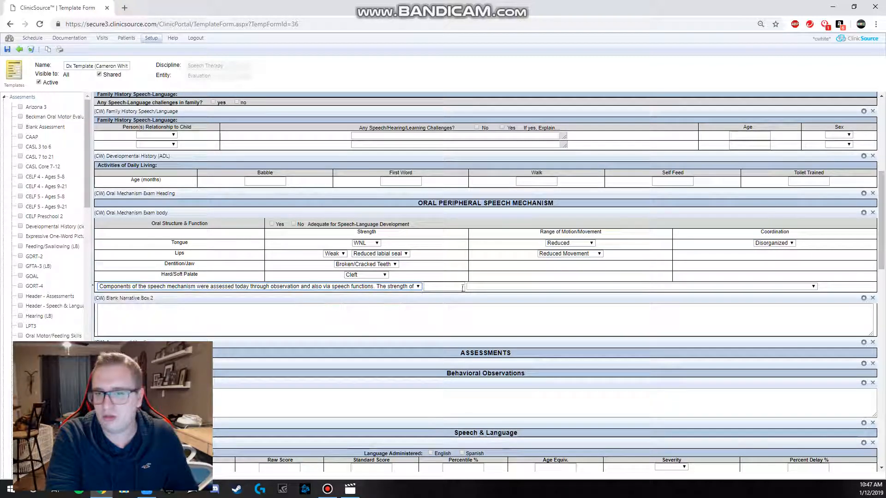
{"action": "left_click", "coordinate": [479, 287]}
{"action": "left_click", "coordinate": [483, 301]}
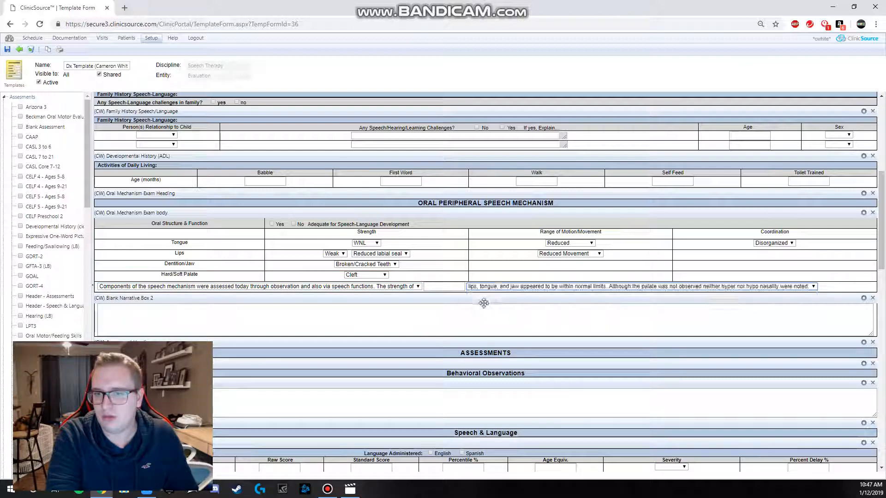
{"action": "left_click", "coordinate": [432, 287]}
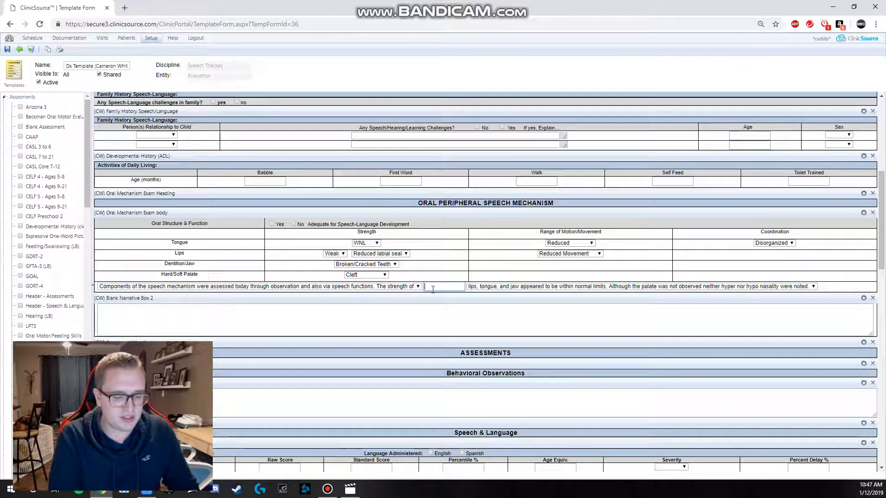
{"action": "type", "text": "test"}
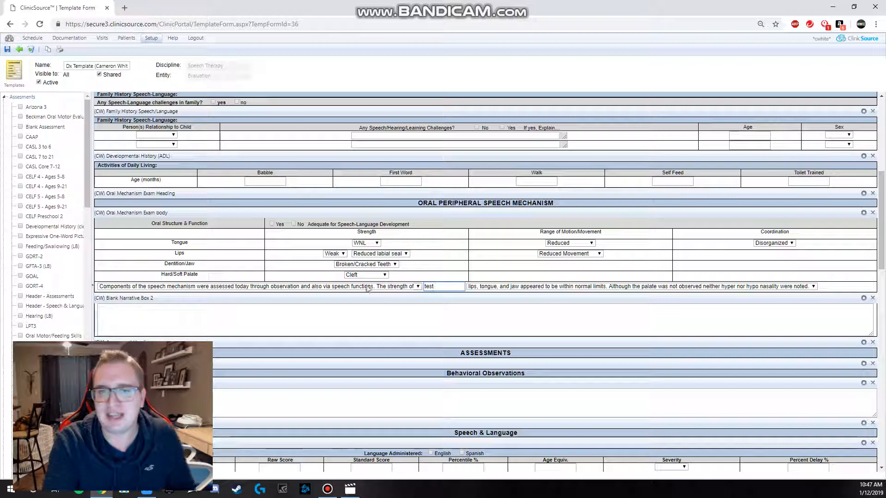
Step: Mark No for adequate speech-language development and clear the tongue's strength rating
{"action": "left_click", "coordinate": [293, 224]}
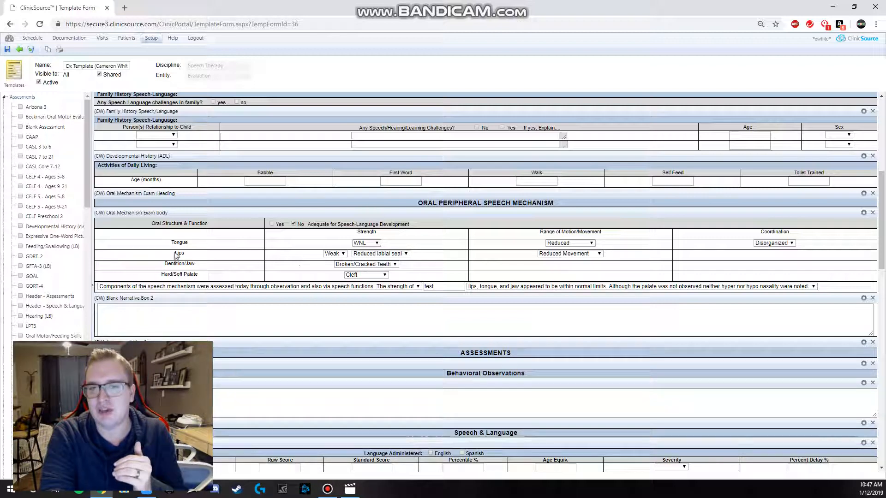
{"action": "left_click", "coordinate": [375, 243]}
{"action": "left_click", "coordinate": [367, 250]}
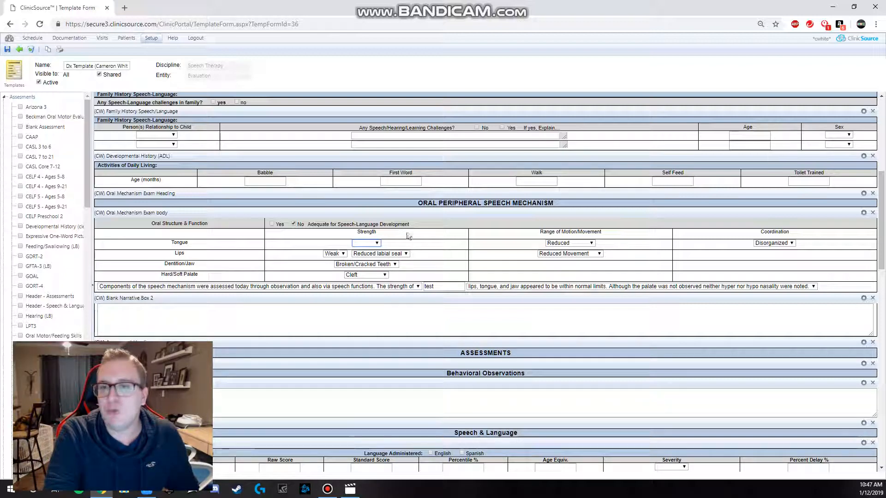
{"action": "triple_click", "coordinate": [288, 226]}
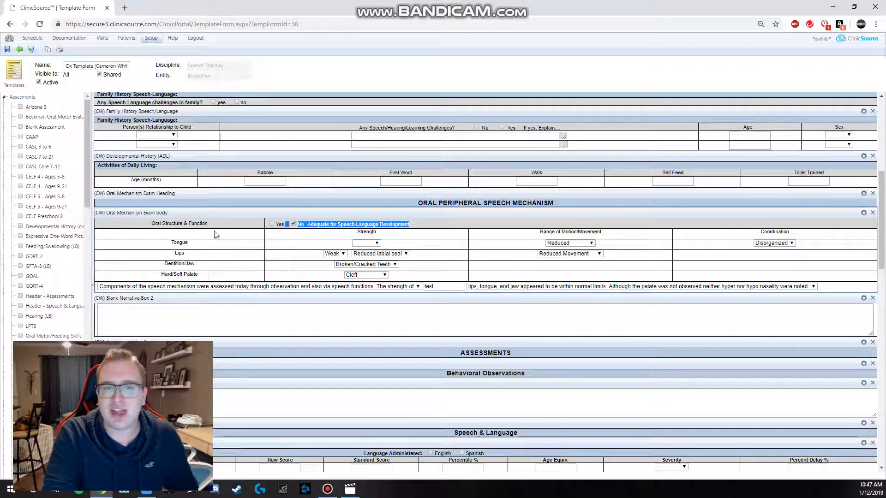
{"action": "left_click", "coordinate": [552, 207]}
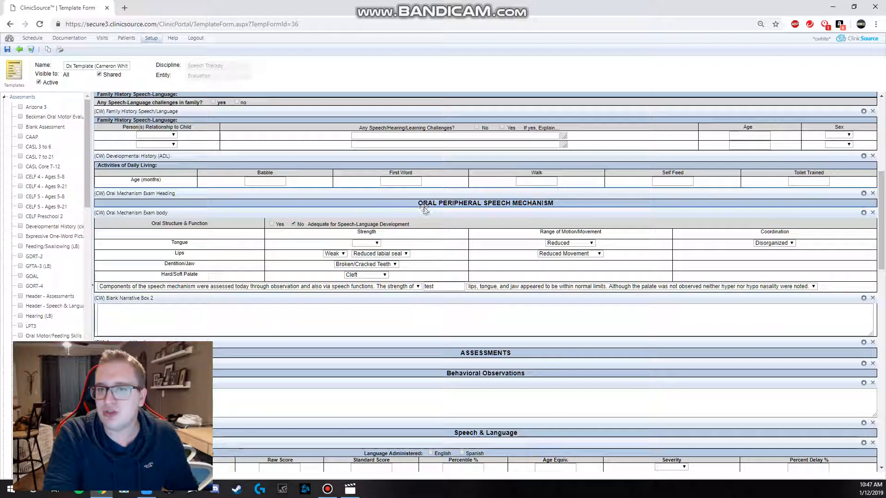
{"action": "left_click_drag", "start_coordinate": [417, 204], "coordinate": [554, 203]}
{"action": "left_click", "coordinate": [558, 207]}
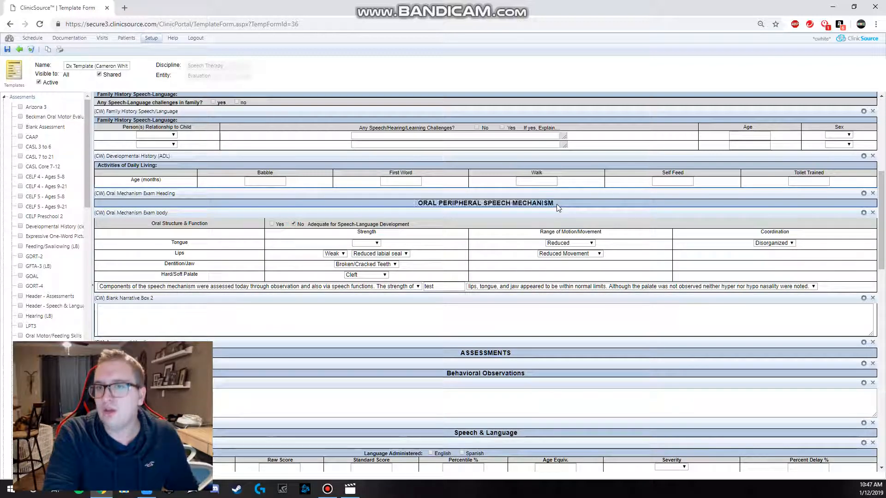
{"action": "triple_click", "coordinate": [420, 205]}
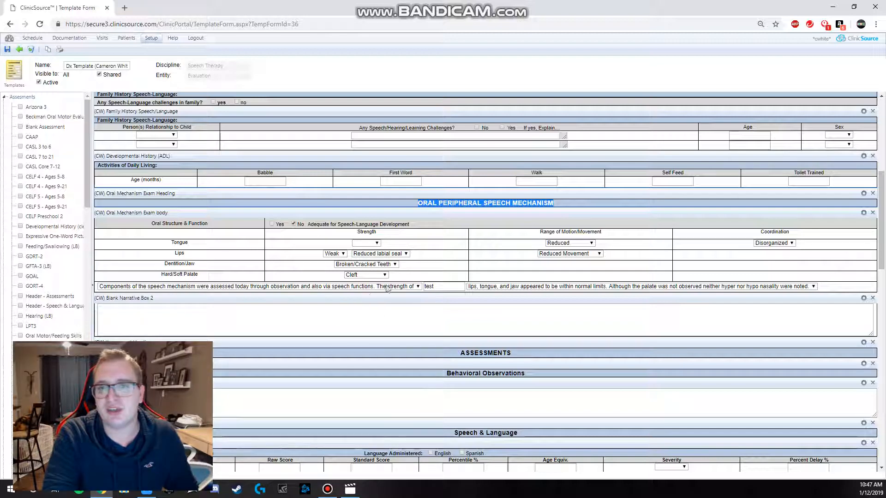
{"action": "left_click", "coordinate": [392, 204]}
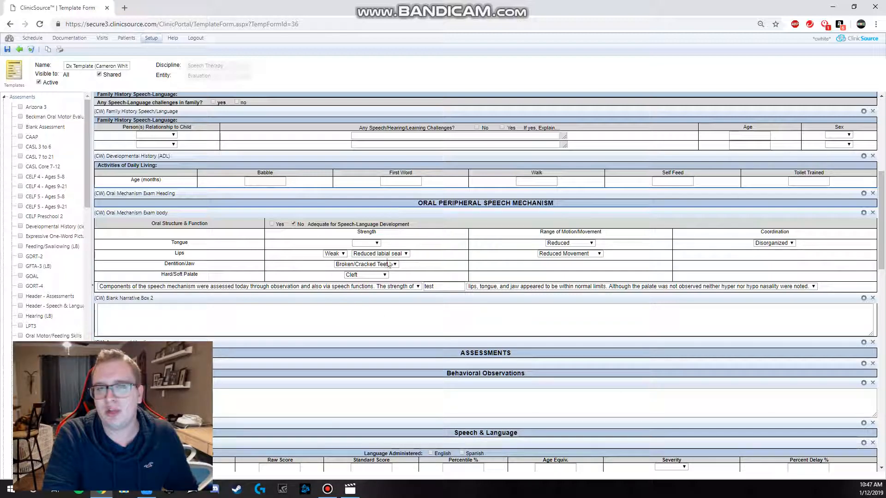